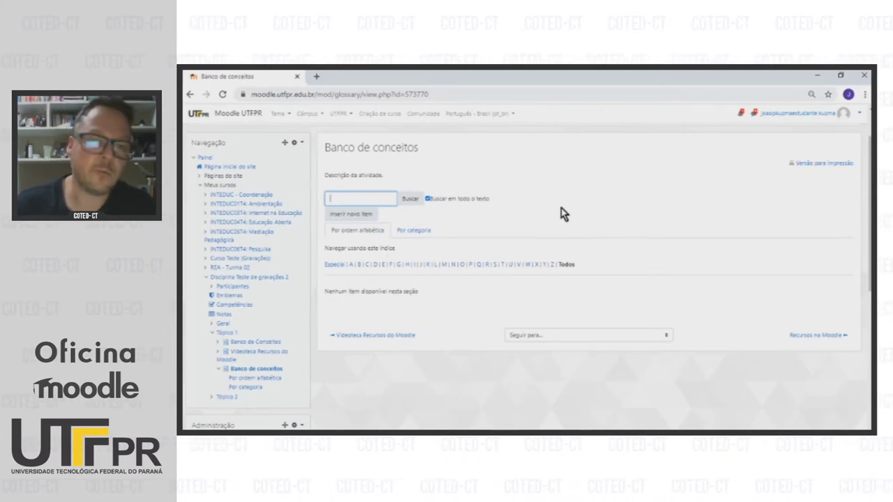
Start a new entry in the Banco de conceitos glossary with the concept "Fórum" and a paragraph defining the forum activity.
left_click(351, 219)
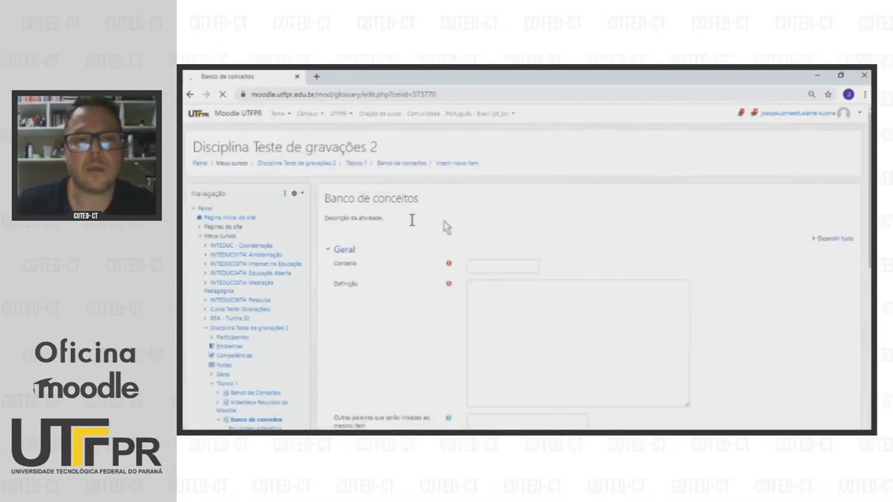
left_click(483, 267)
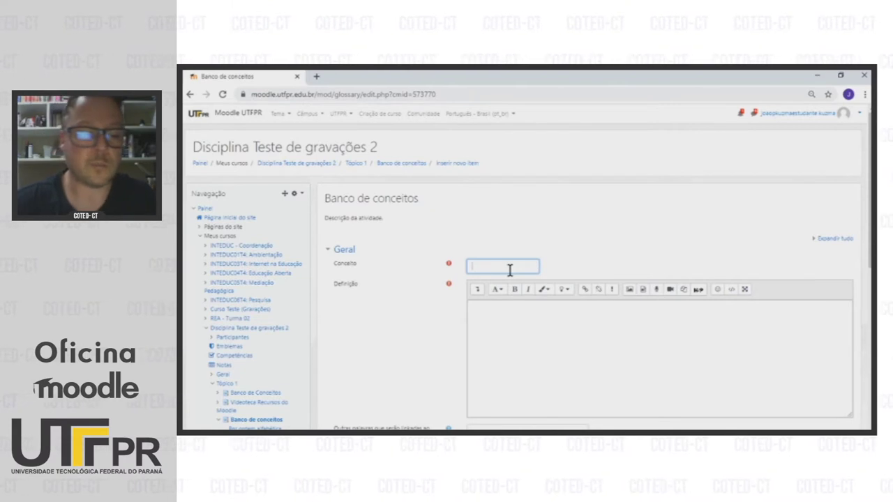
type("Fórum")
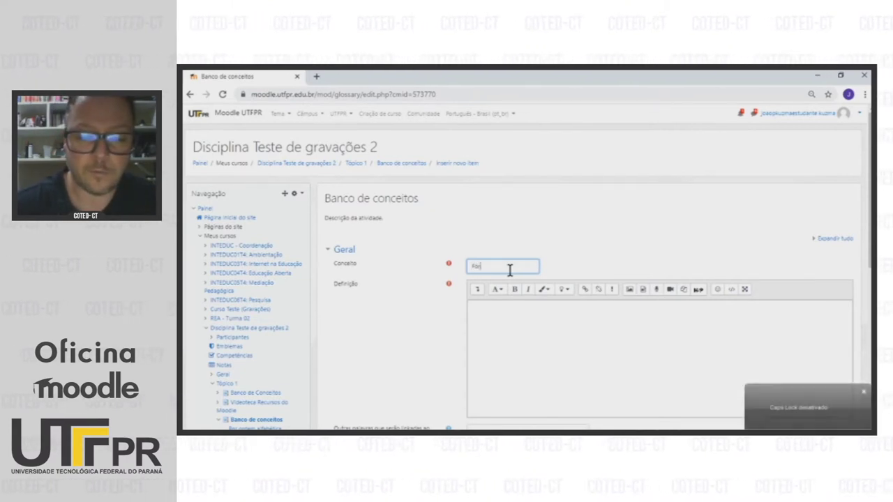
scroll(509, 271, "down", 2)
left_click(501, 235)
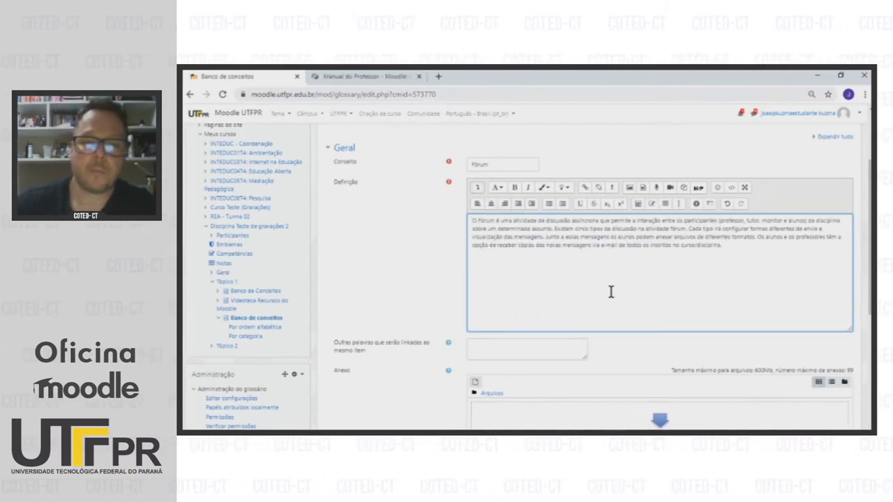
Enable automatic linking for the Fórum entry.
scroll(611, 293, "down", 5)
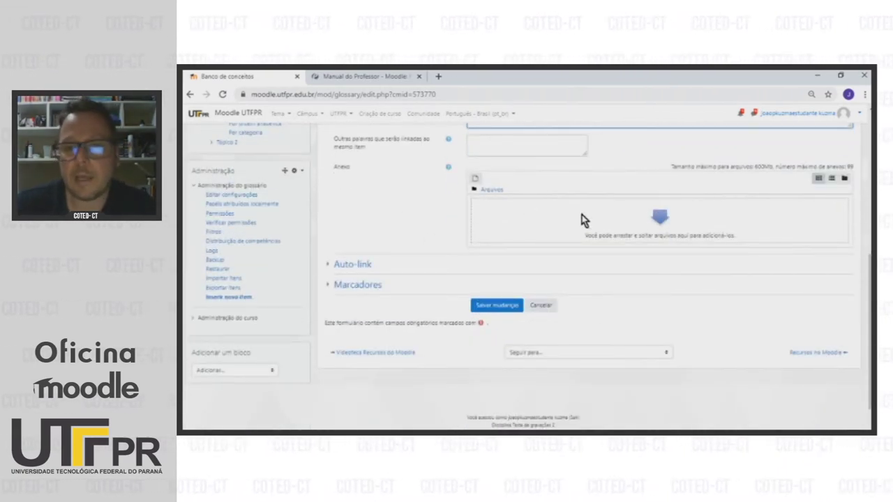
scroll(582, 215, "up", 3)
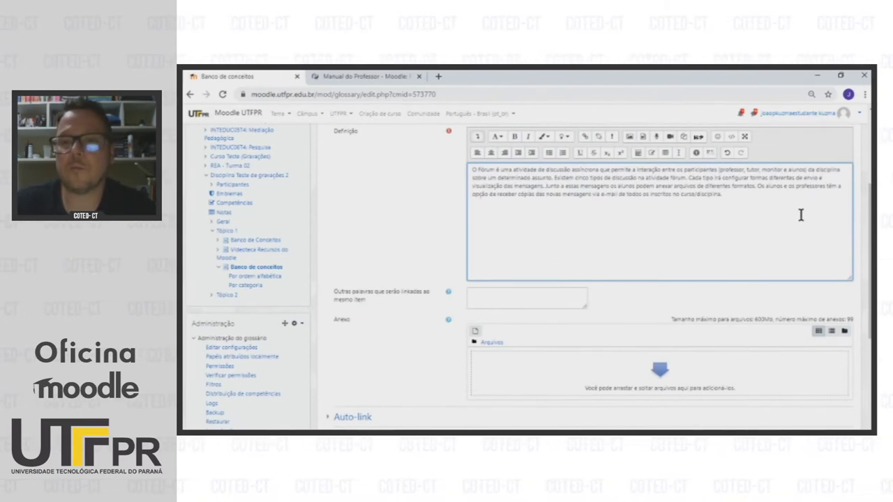
scroll(801, 215, "down", 3)
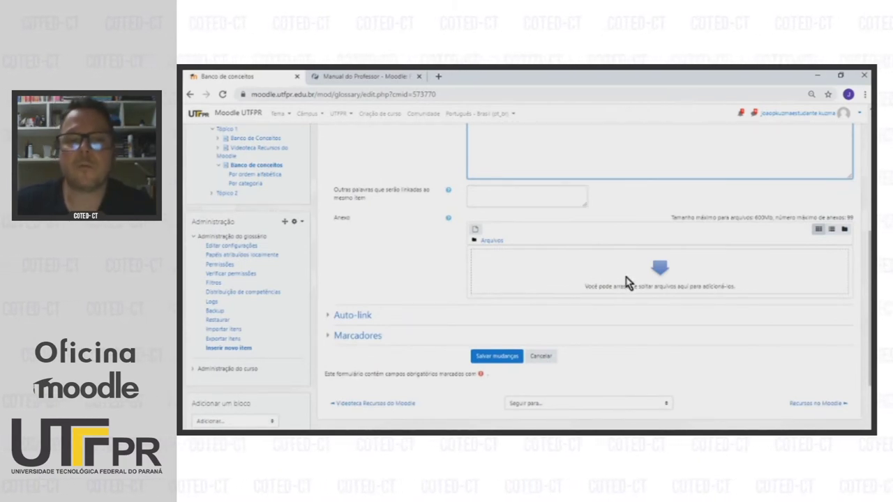
scroll(628, 283, "down", 1)
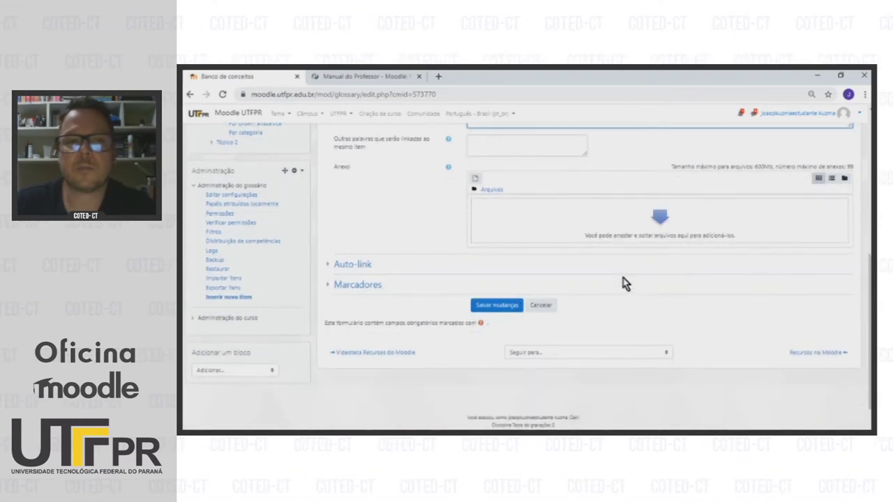
left_click(325, 265)
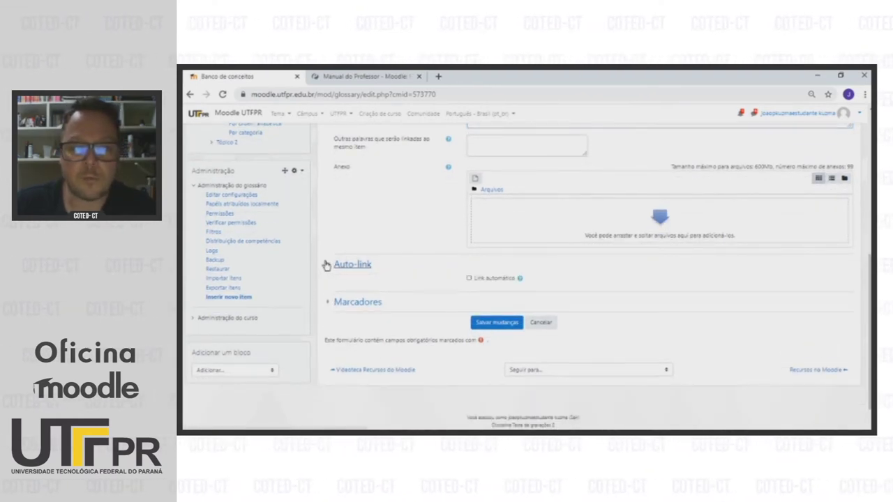
left_click(469, 279)
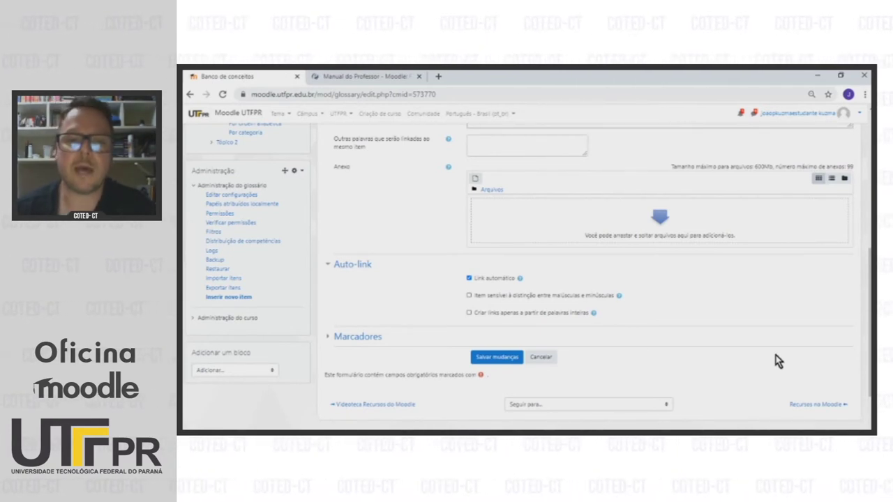
Save the new Fórum entry and view it in the glossary.
scroll(775, 355, "up", 3)
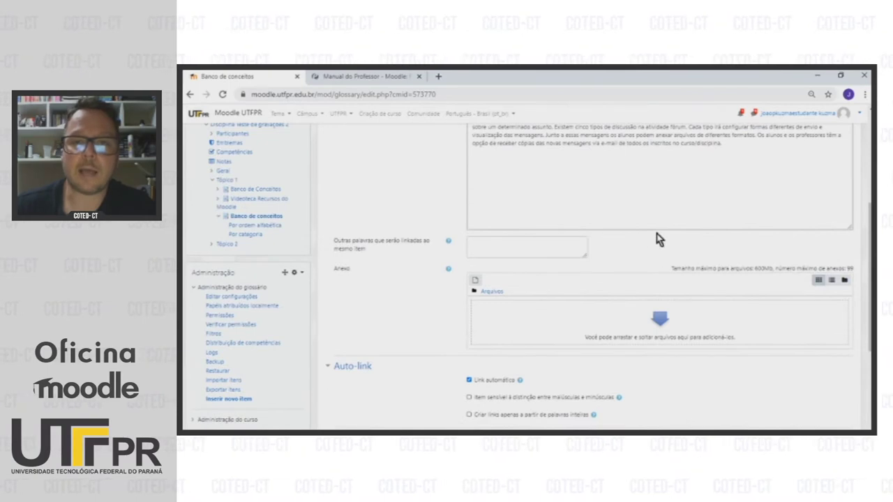
scroll(658, 241, "up", 3)
scroll(721, 269, "down", 3)
scroll(721, 271, "down", 3)
scroll(722, 271, "up", 3)
scroll(721, 271, "down", 4)
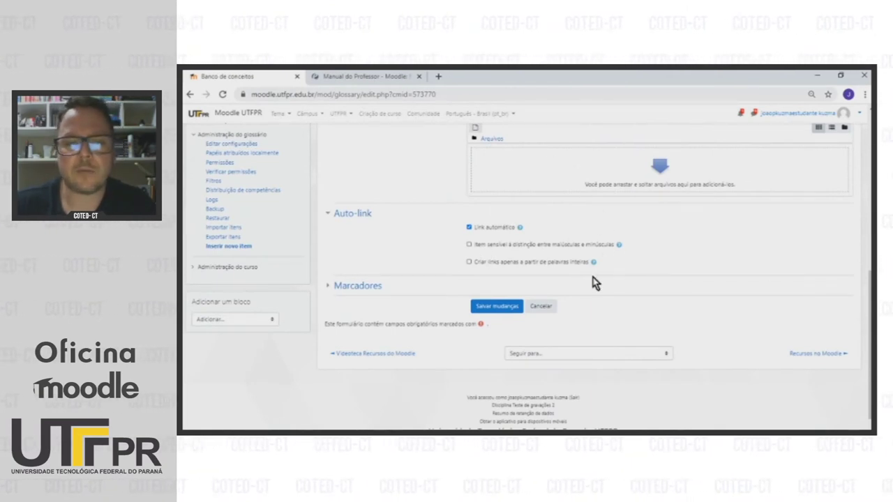
scroll(592, 283, "down", 1)
left_click(503, 285)
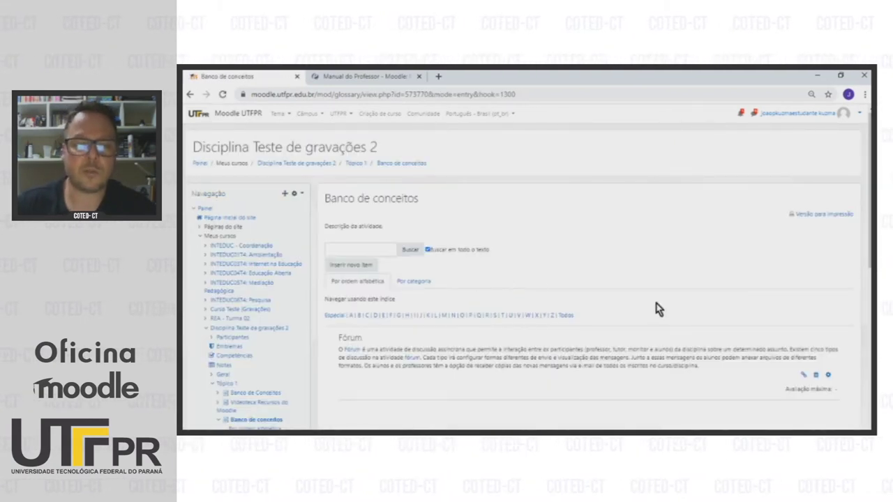
scroll(747, 302, "down", 3)
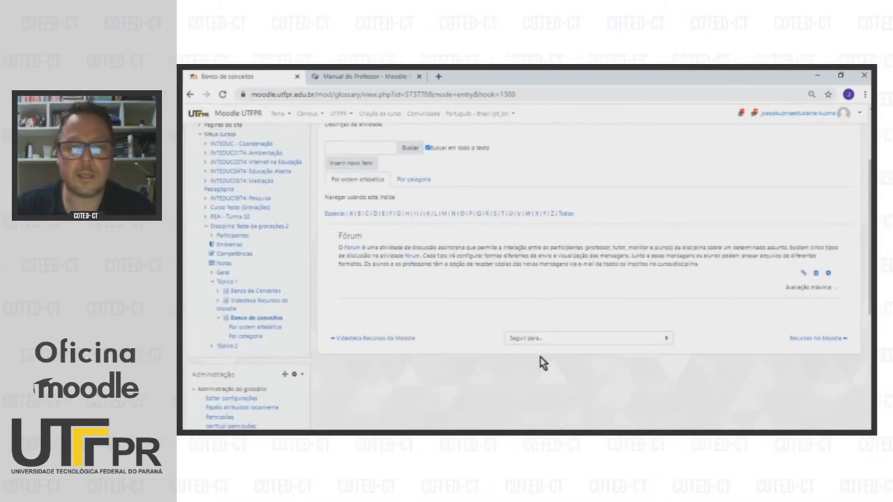
scroll(496, 265, "up", 3)
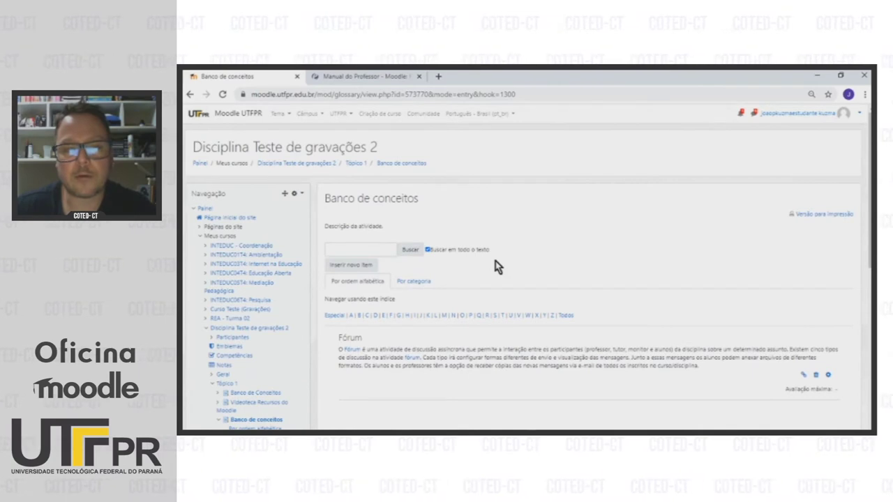
Return to the course Disciplina Teste de gravações 2 and open the settings of the Banco de conceitos glossary in Tópico 1.
left_click(298, 167)
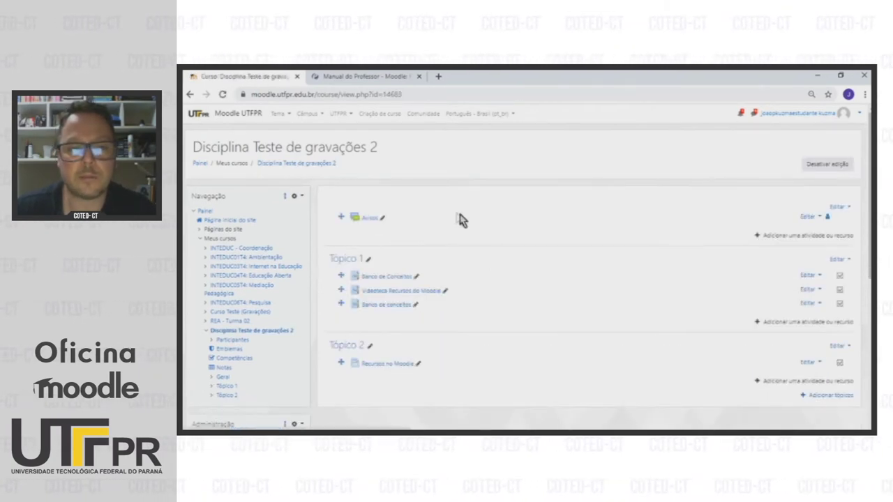
scroll(576, 266, "down", 1)
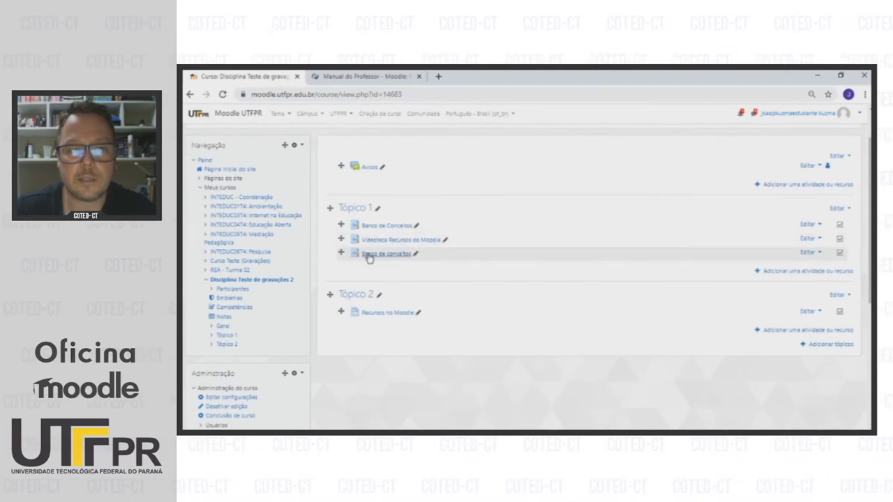
left_click(807, 253)
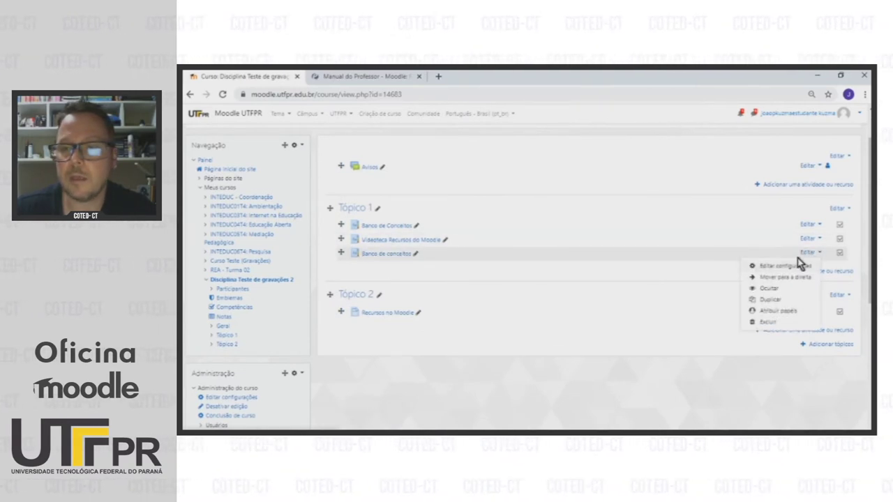
left_click(784, 267)
scroll(634, 220, "down", 5)
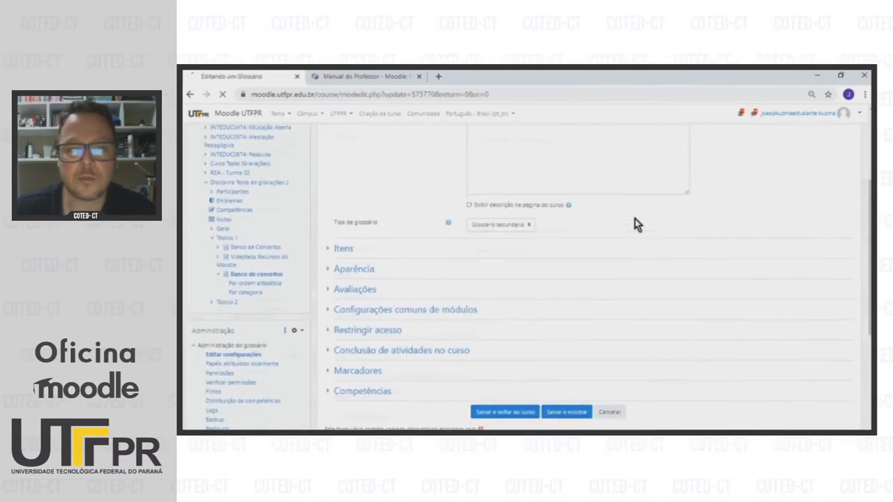
scroll(634, 220, "down", 1)
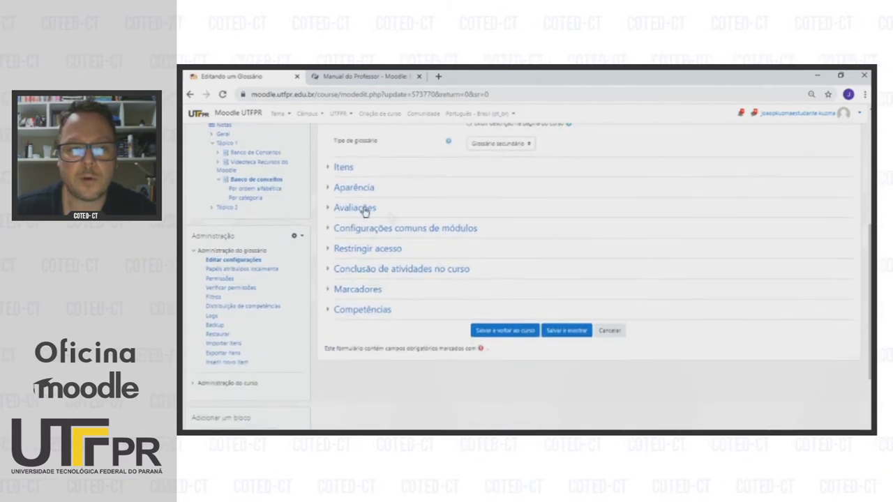
Change the glossary's display format to one that shows each entry's author, save, and view the reformatted Fórum entry.
left_click(328, 190)
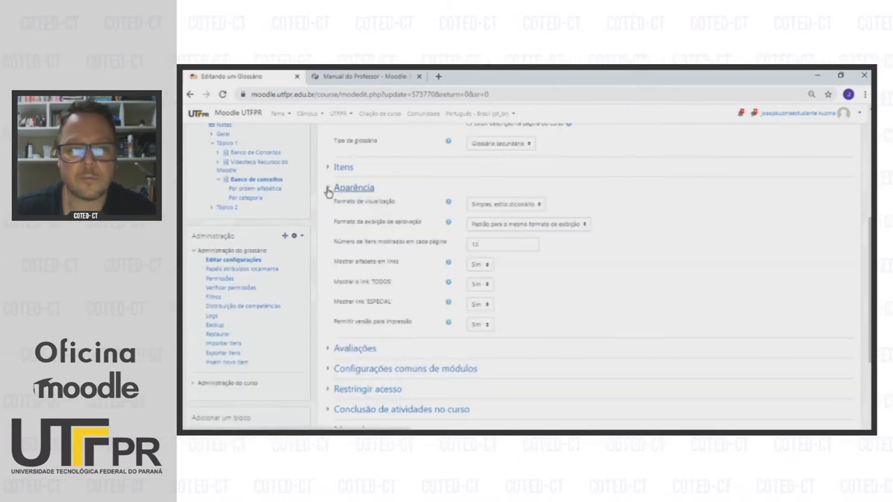
left_click(542, 205)
left_click(521, 216)
scroll(601, 288, "down", 2)
scroll(601, 288, "down", 1)
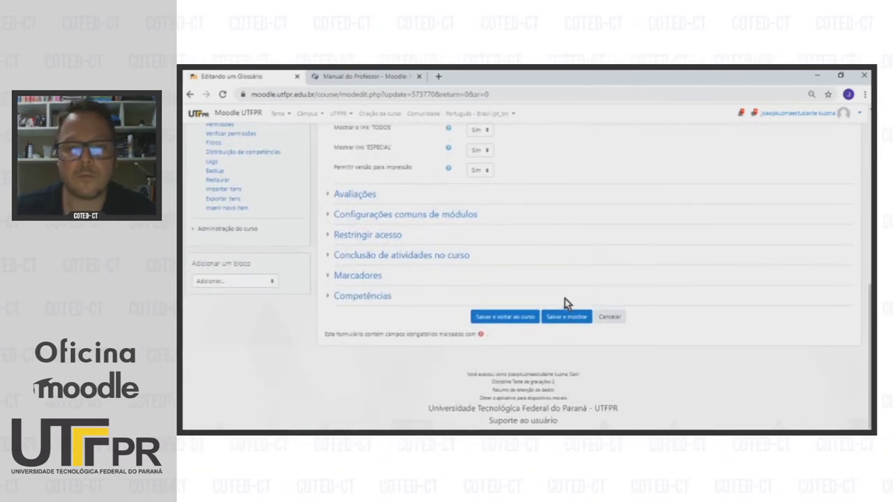
left_click(565, 315)
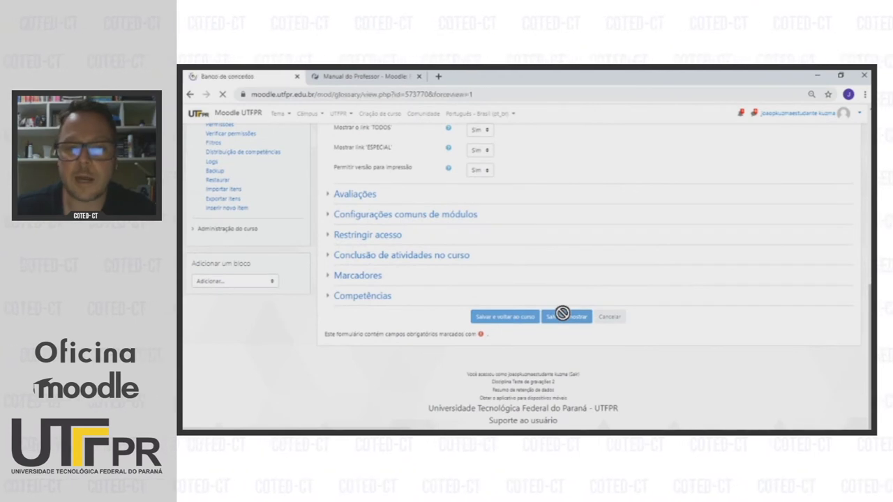
scroll(767, 315, "down", 2)
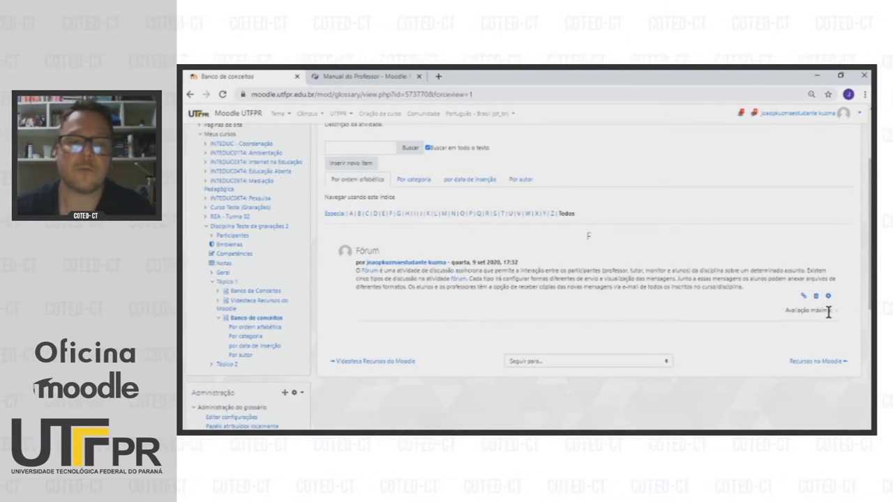
scroll(827, 312, "up", 3)
Open the Recursos no Moodle page in Tópico 2 of the course and follow its automatically linked word Fórum.
left_click(296, 163)
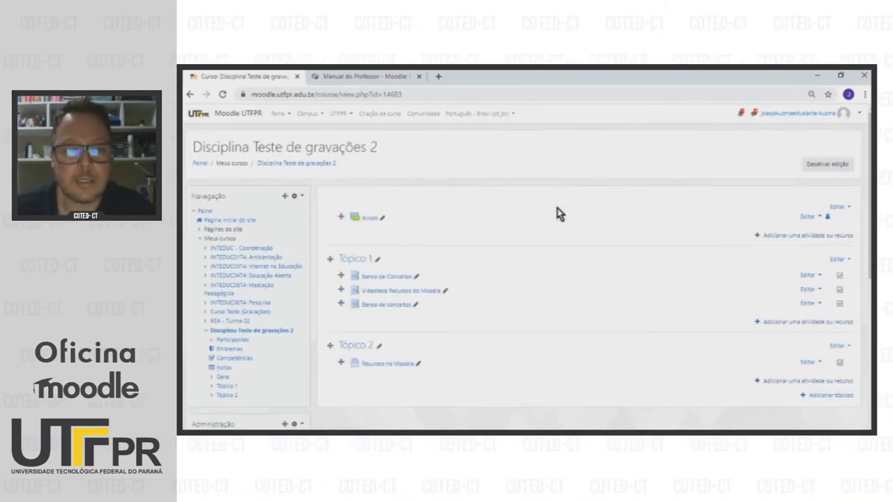
scroll(558, 214, "down", 3)
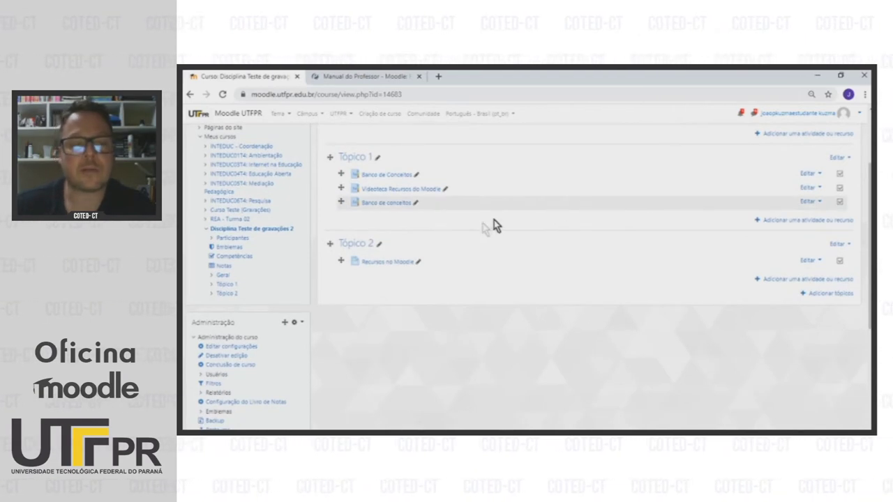
left_click(393, 263)
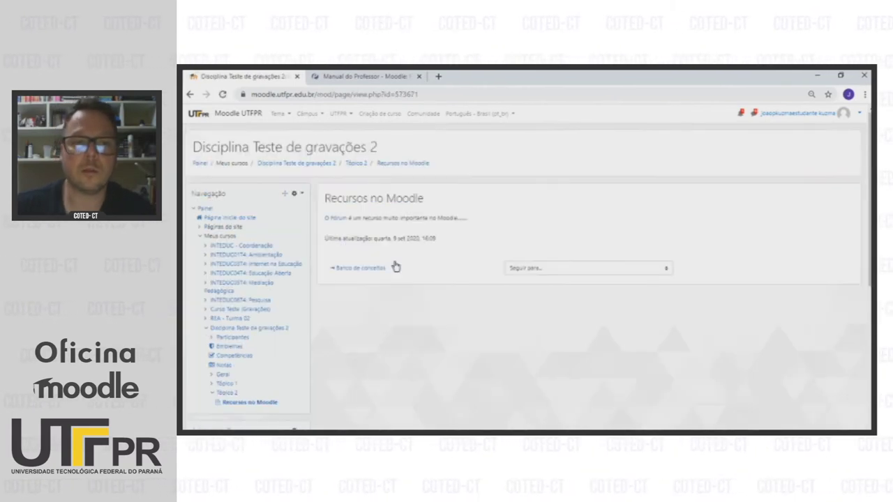
left_click(341, 219)
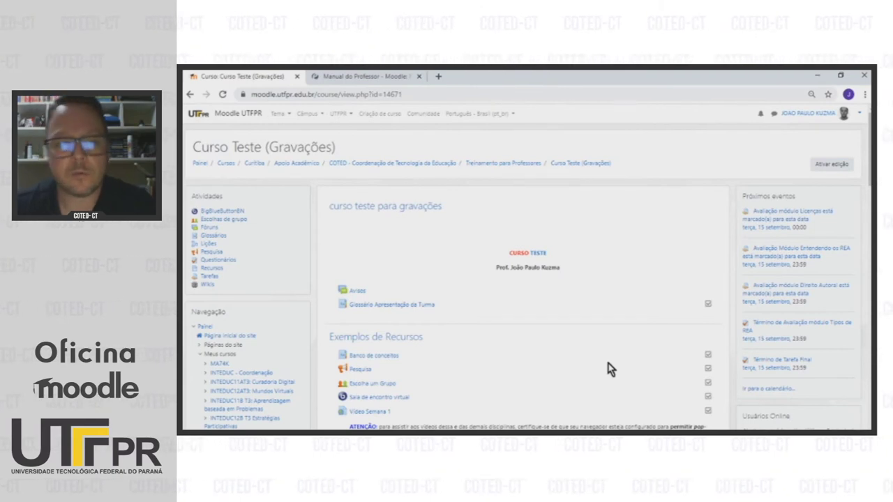
Browse the Curso Teste (Gravações) course, open Glossário Apresentação da Turma and examine the students' introduction entries with images.
scroll(643, 147, "down", 2)
scroll(617, 256, "down", 15)
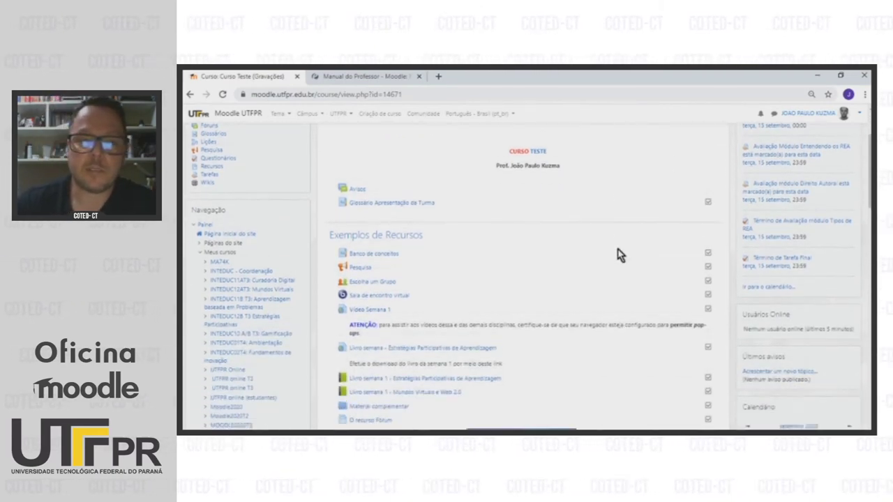
scroll(618, 255, "down", 5)
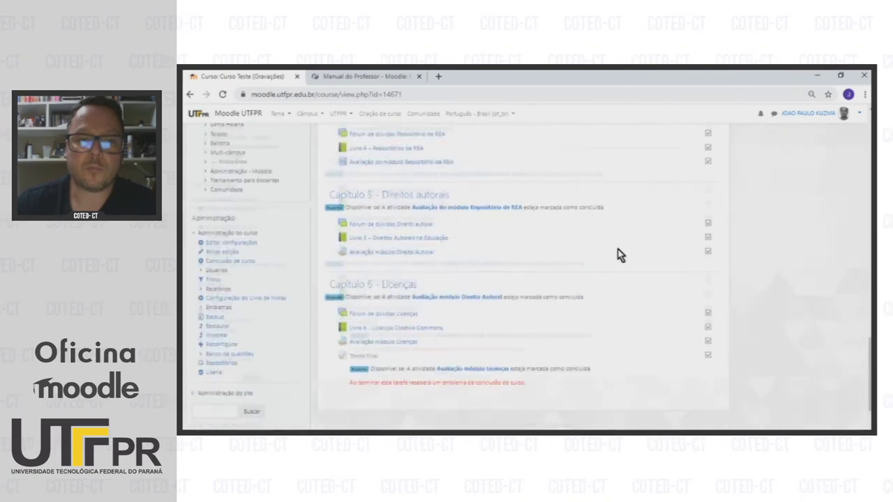
scroll(618, 255, "up", 10)
scroll(618, 255, "up", 15)
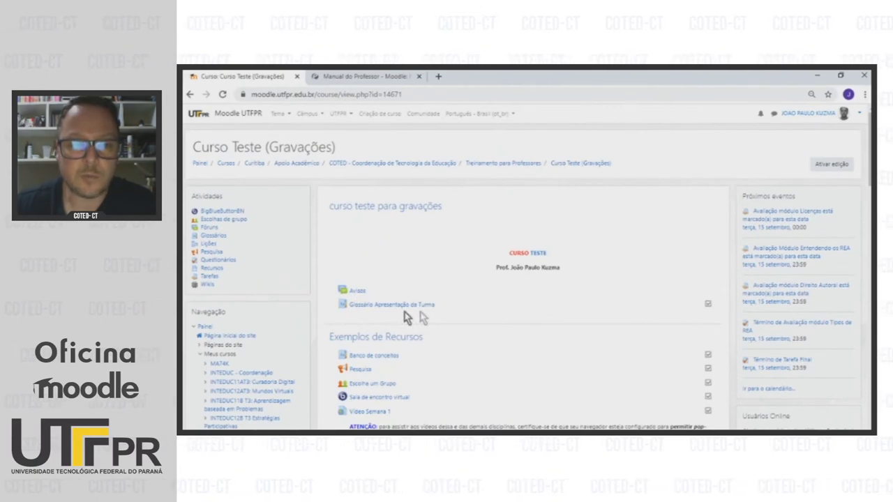
scroll(633, 285, "down", 1)
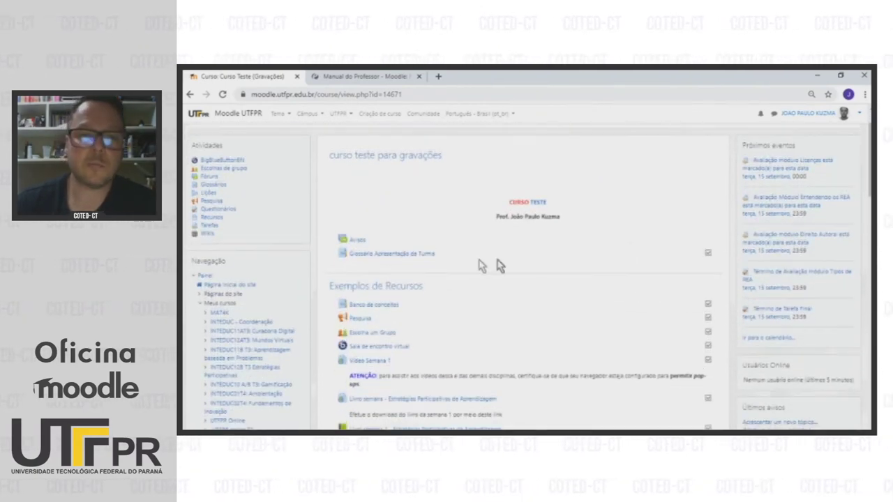
left_click(412, 255)
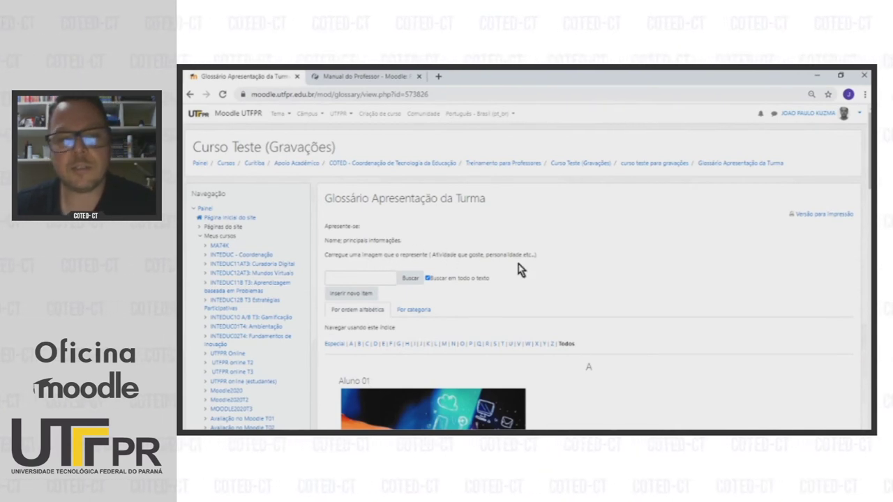
scroll(518, 263, "down", 3)
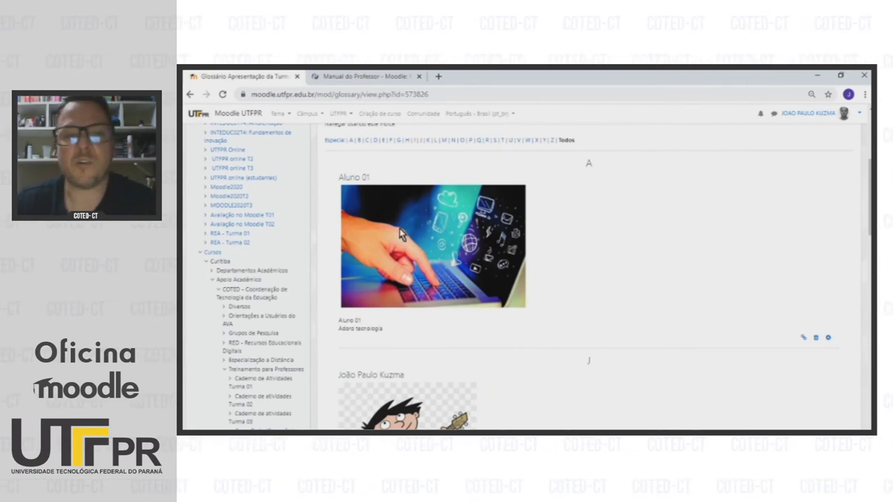
scroll(446, 269, "down", 3)
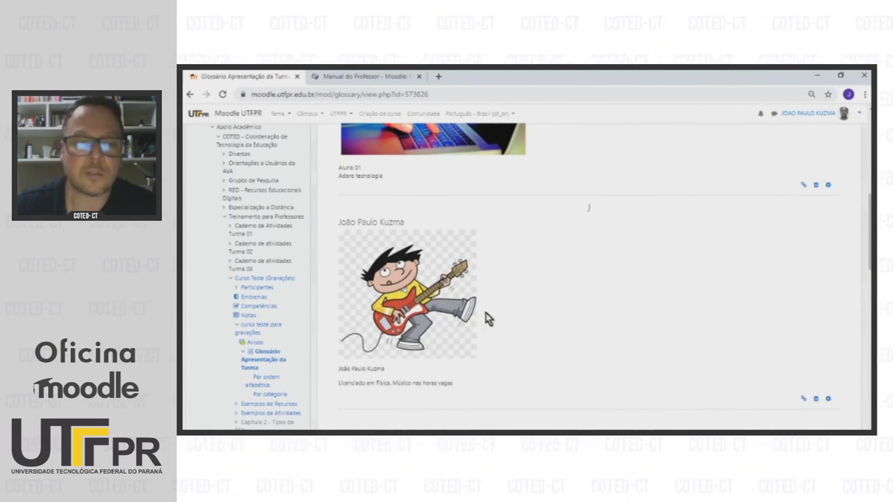
Leave the class introduction glossary for the Curso Teste (Gravações) course page and open the Banco de conceitos glossary under Exemplos de Recursos.
scroll(519, 312, "up", 2)
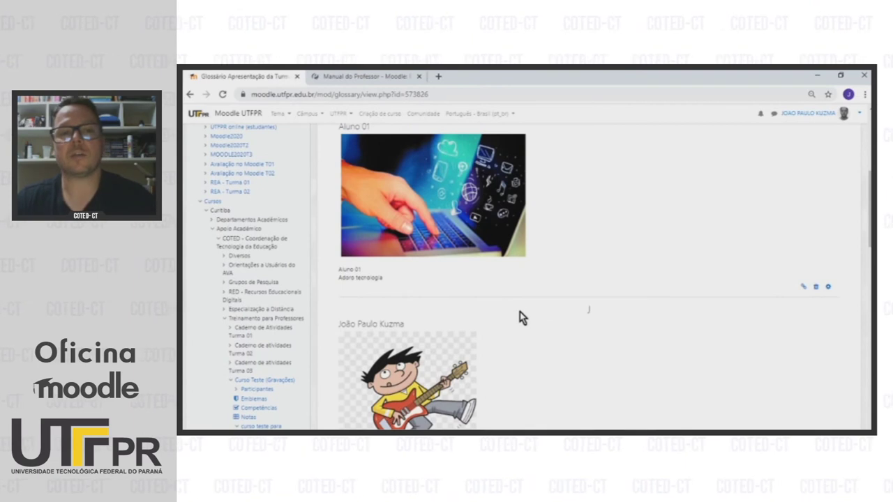
scroll(520, 312, "up", 2)
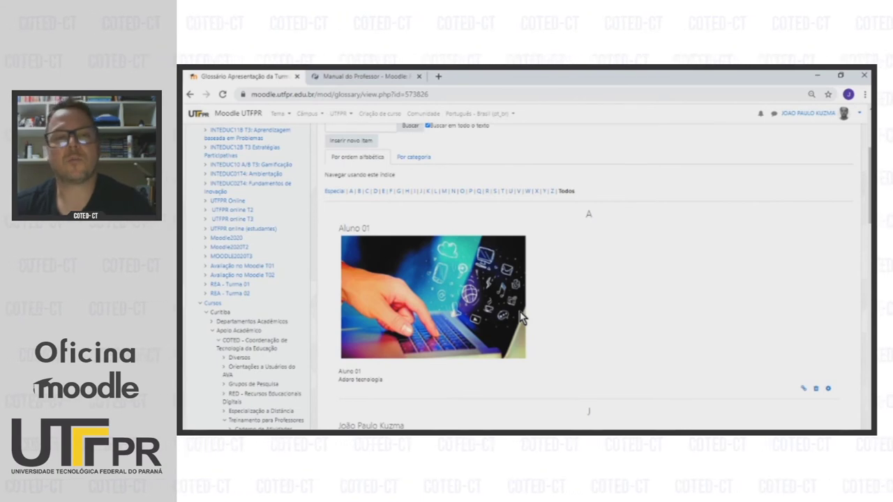
left_click(190, 93)
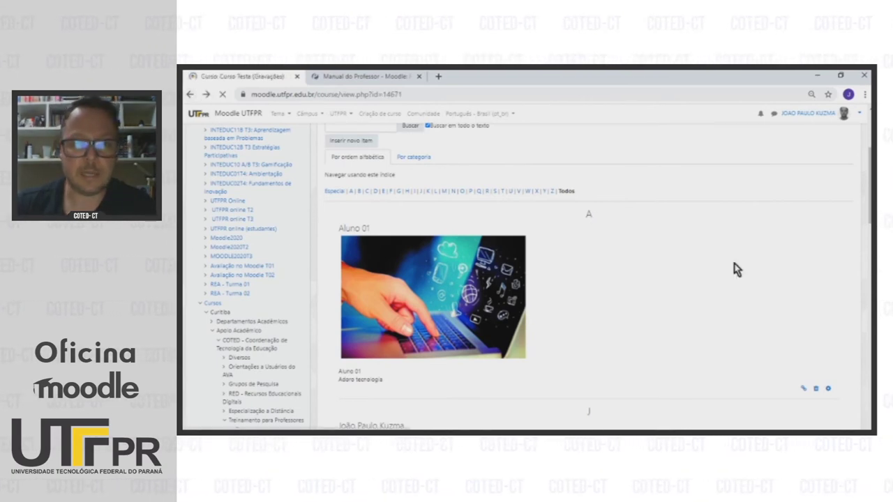
scroll(532, 277, "down", 1)
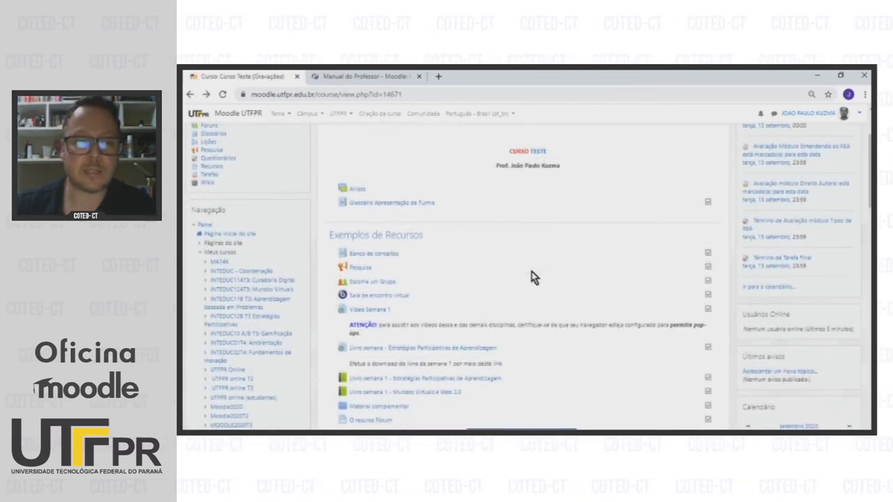
scroll(532, 277, "down", 1)
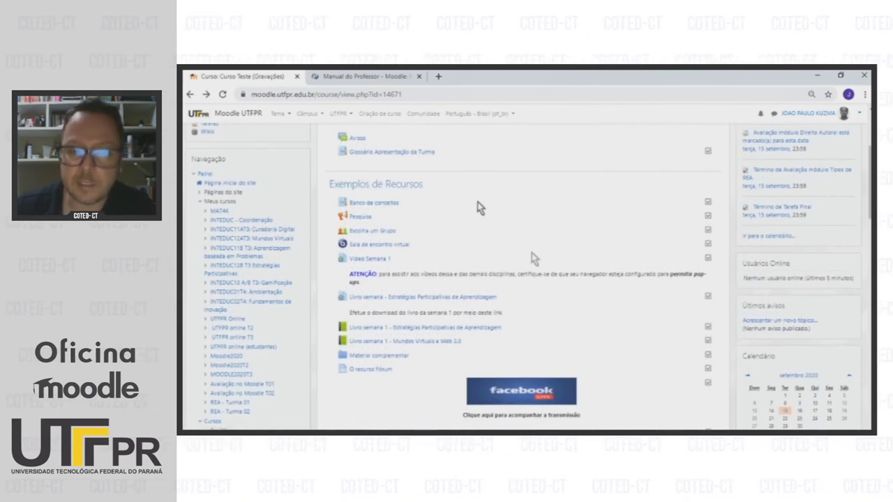
left_click(373, 203)
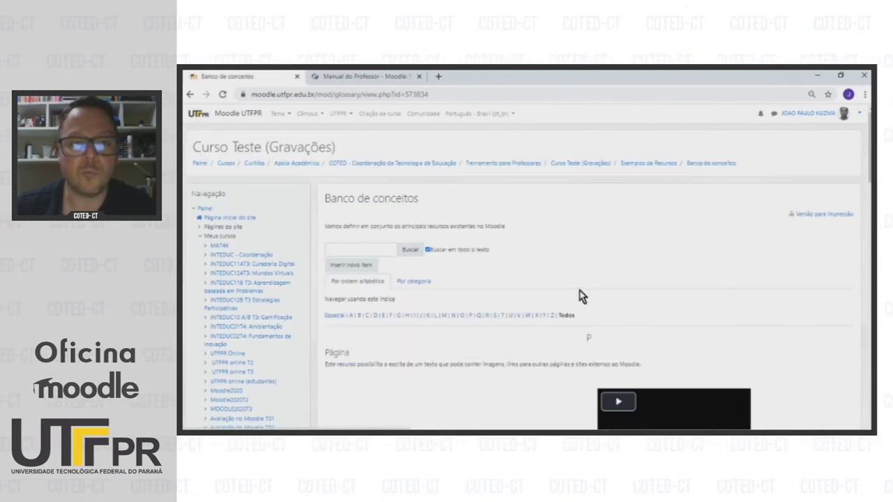
Examine the Página and Tarefa entries of the Banco de conceitos glossary, including their definitions and embedded videos.
scroll(579, 297, "down", 3)
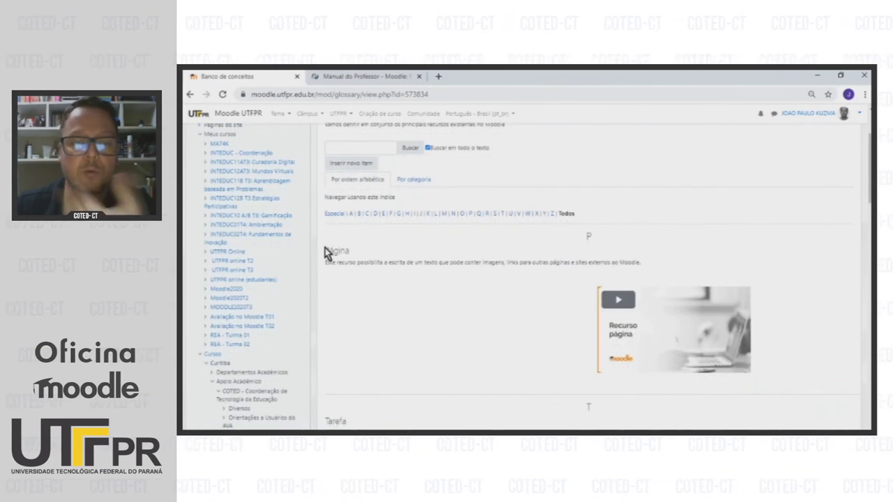
scroll(419, 261, "up", 3)
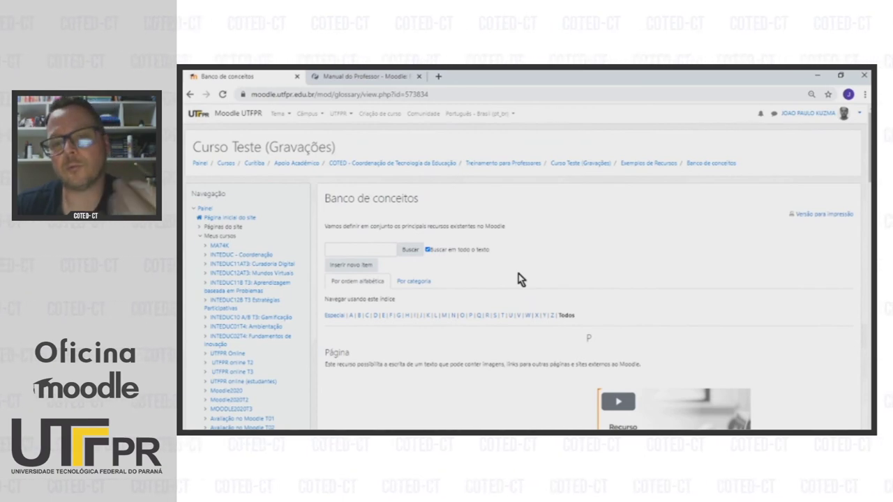
scroll(518, 274, "down", 3)
scroll(518, 273, "down", 8)
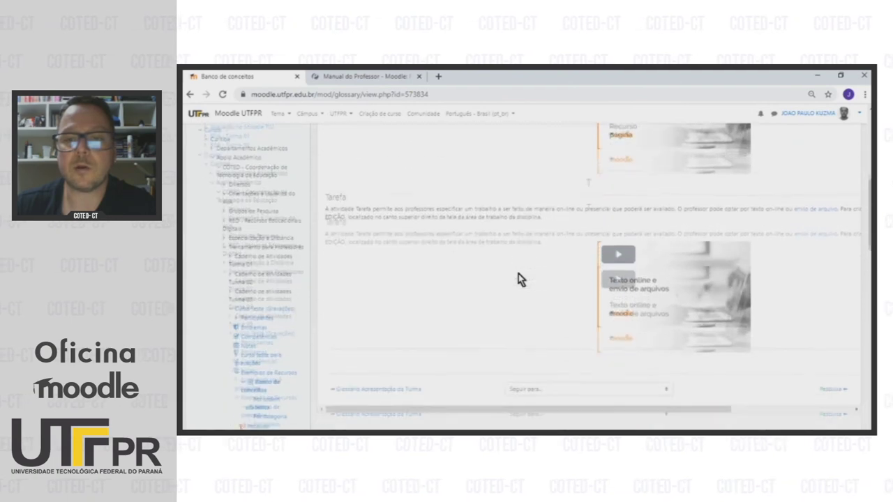
scroll(519, 273, "up", 6)
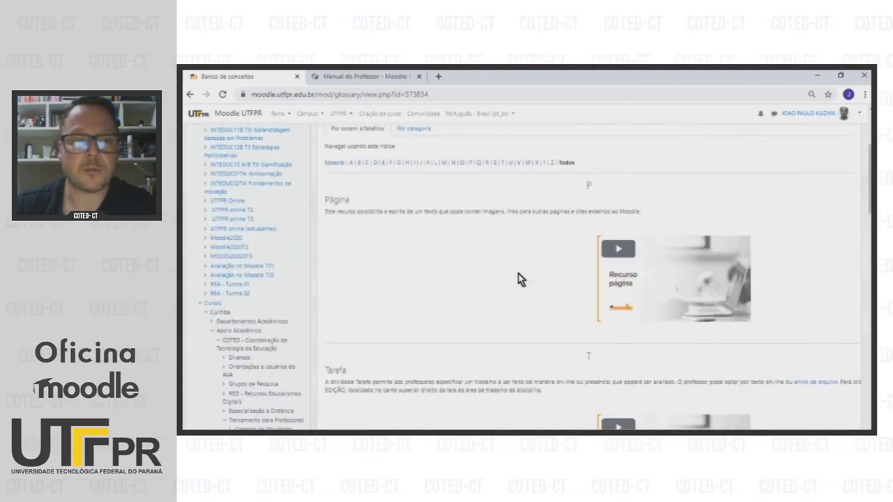
scroll(518, 274, "up", 3)
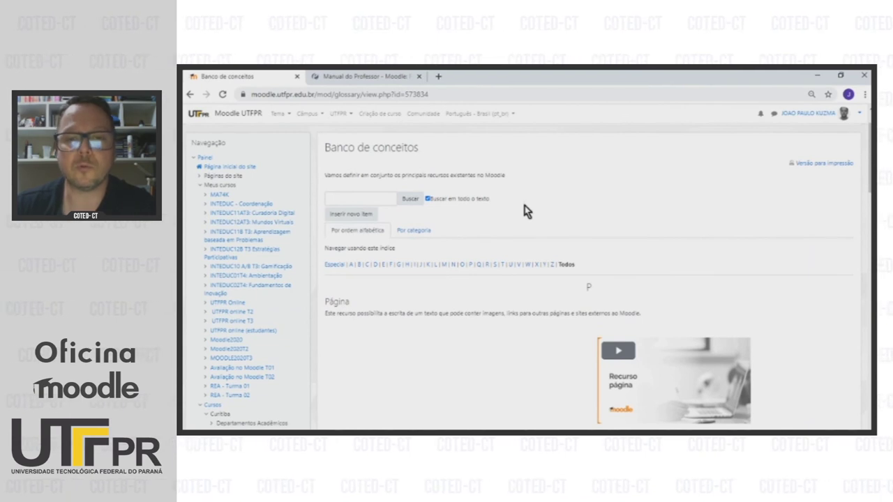
scroll(524, 206, "down", 3)
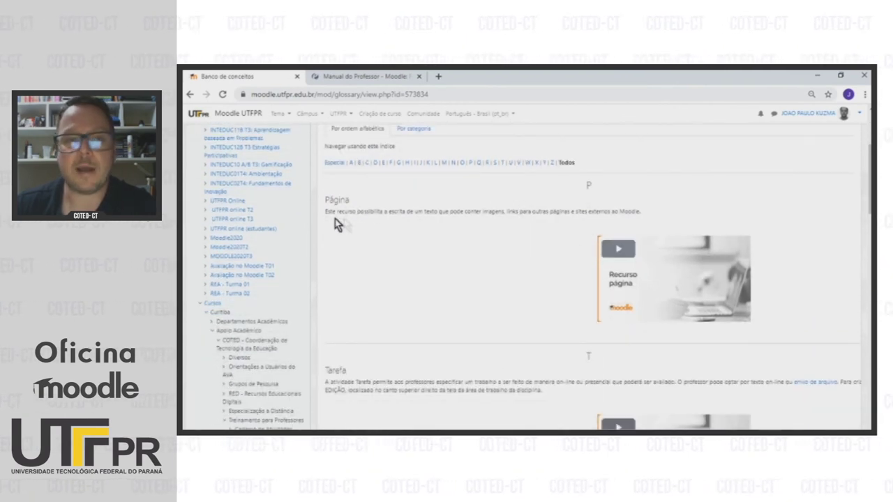
scroll(599, 265, "down", 2)
scroll(600, 266, "down", 3)
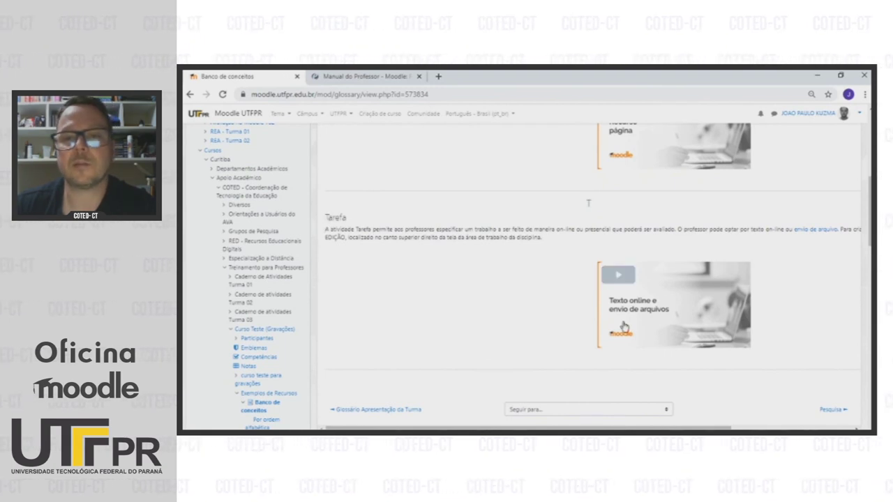
scroll(588, 269, "up", 10)
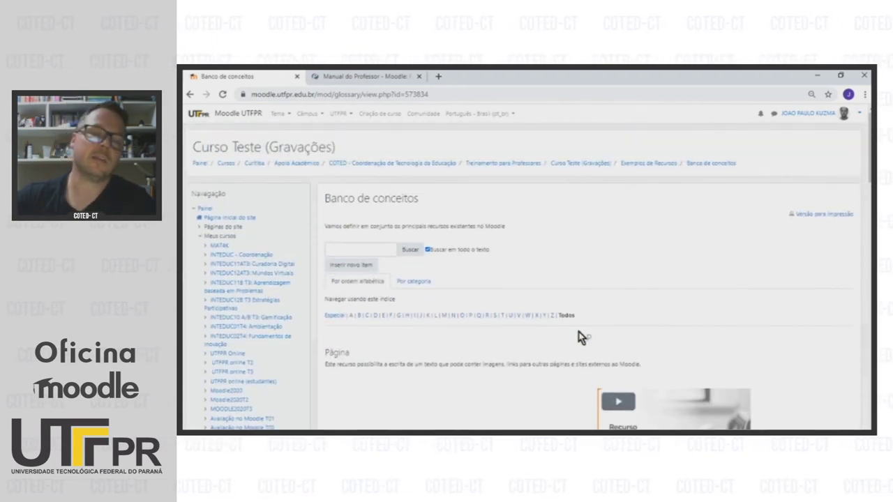